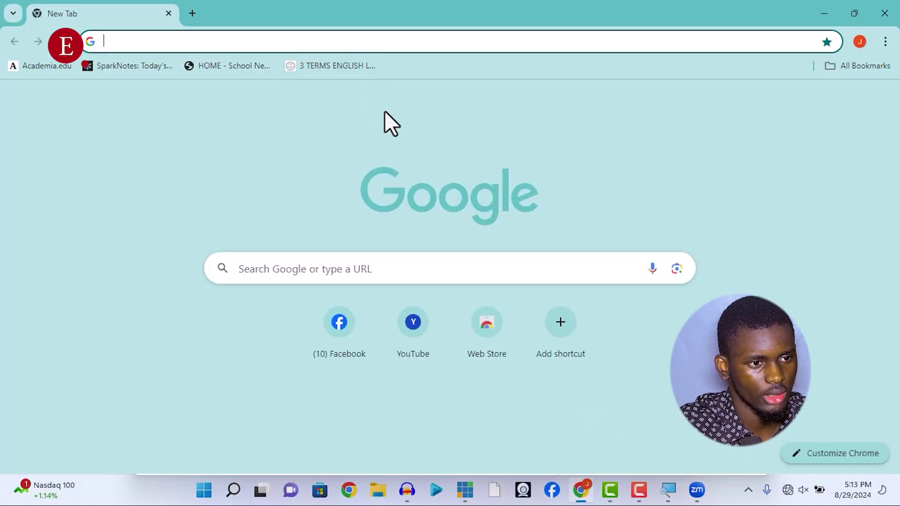
# - Search Google for 'virtual audio cable' and open the VB-Audio Virtual Apps cable page
pyautogui.write('vi')
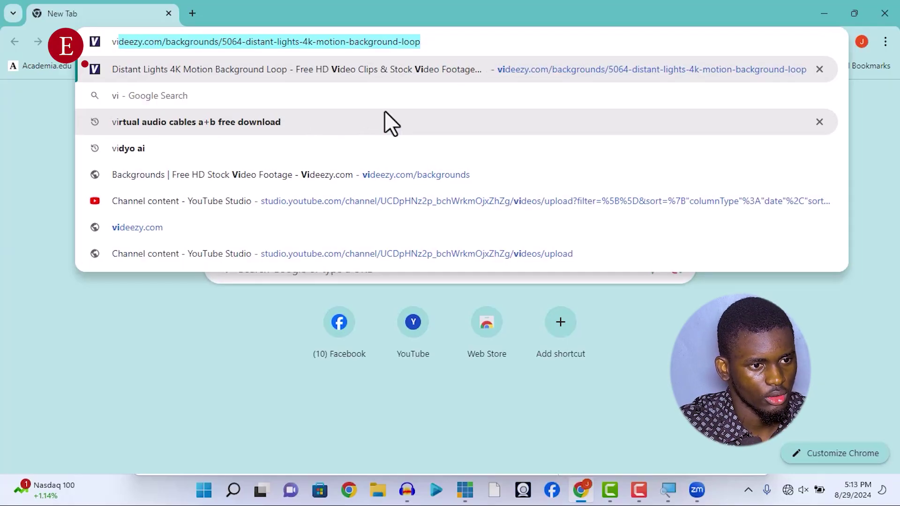
pyautogui.write('rtua')
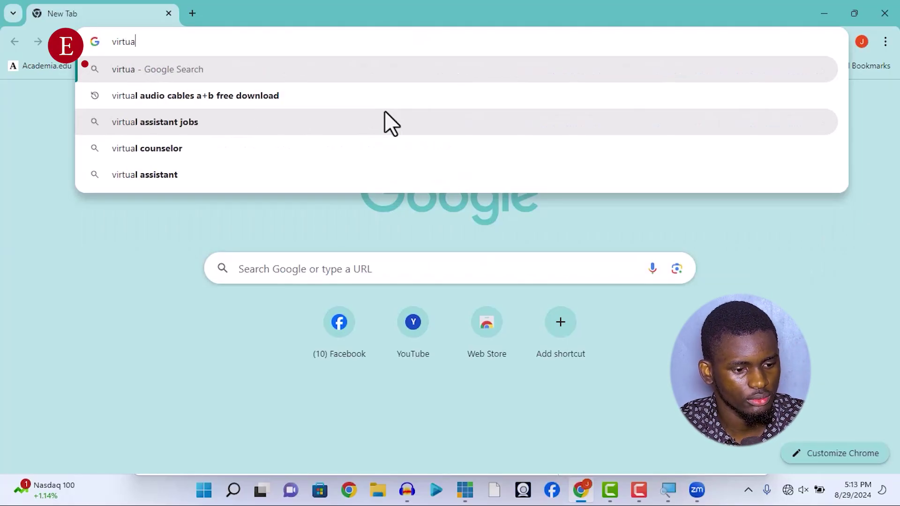
pyautogui.write('al ')
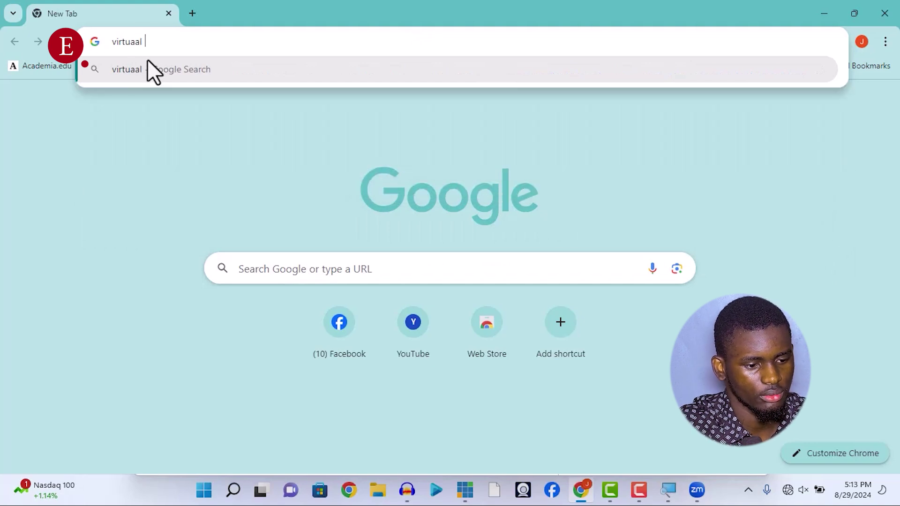
pyautogui.write('audio cable')
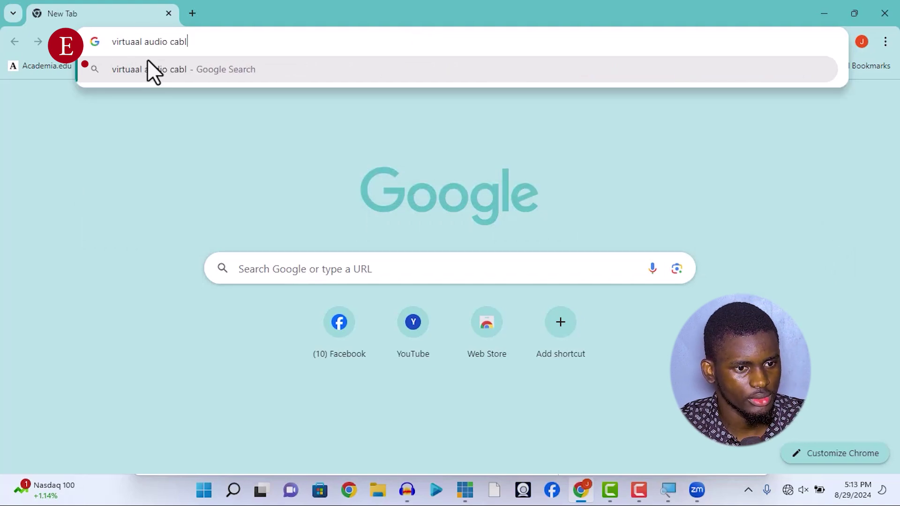
pyautogui.press('Return')
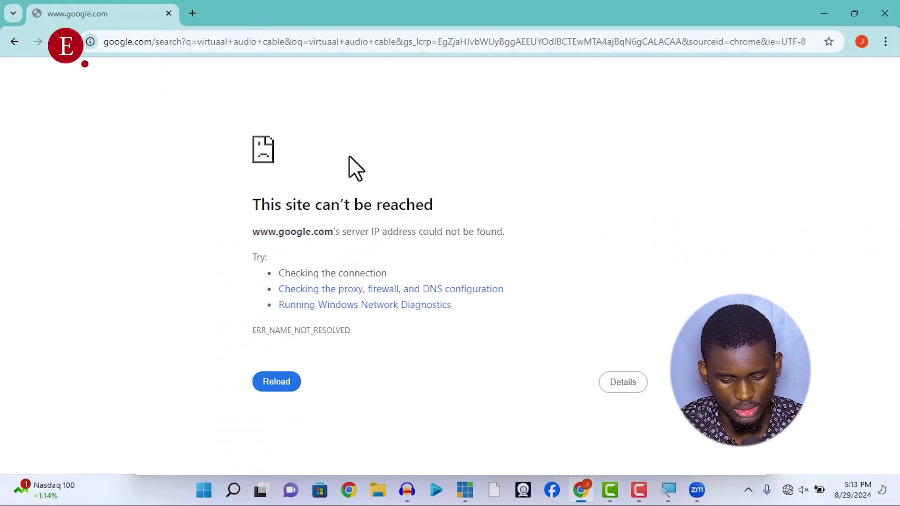
pyautogui.click(274, 383)
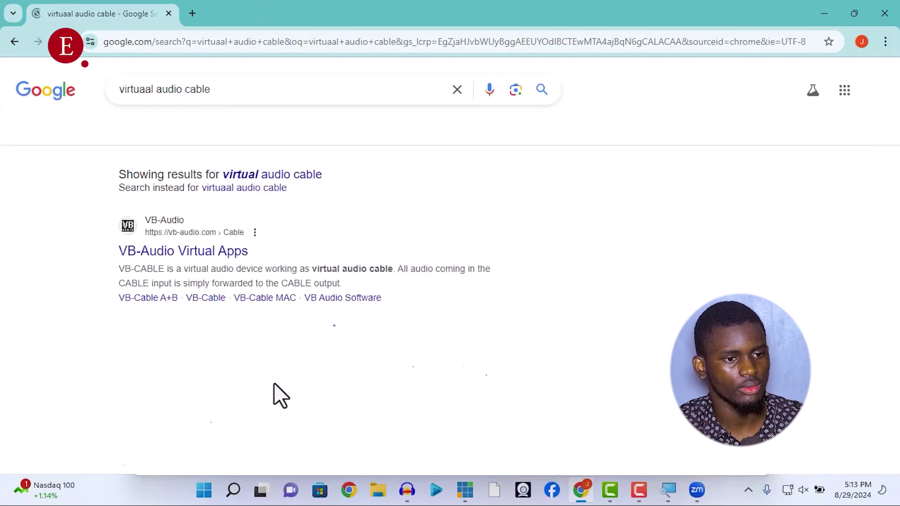
pyautogui.click(263, 175)
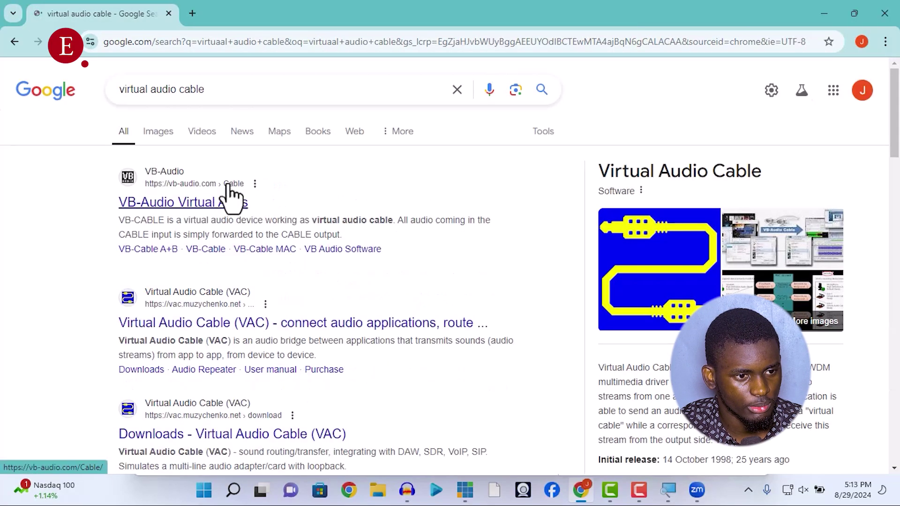
pyautogui.click(189, 207)
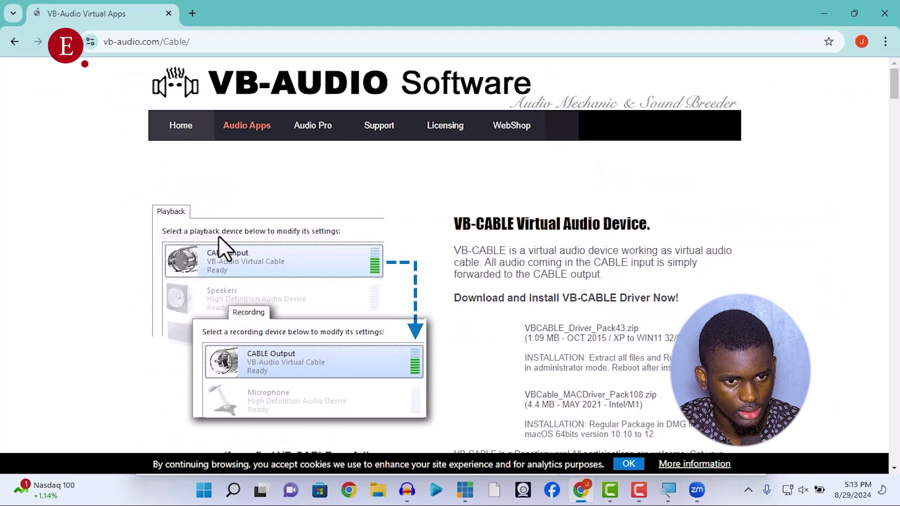
pyautogui.scroll(-5, 253, 270)
pyautogui.scroll(5, 258, 270)
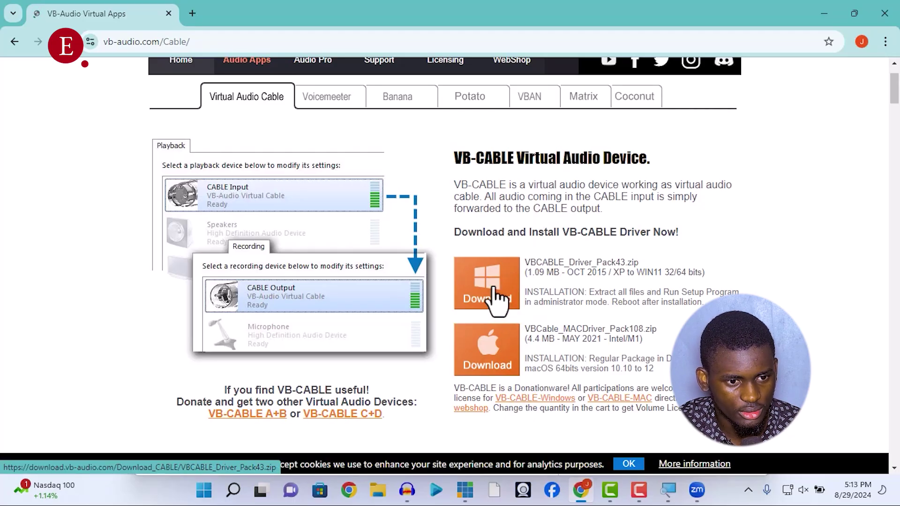
# - Download the Windows VB-CABLE driver pack and show the zip in its Downloads folder
pyautogui.click(474, 300)
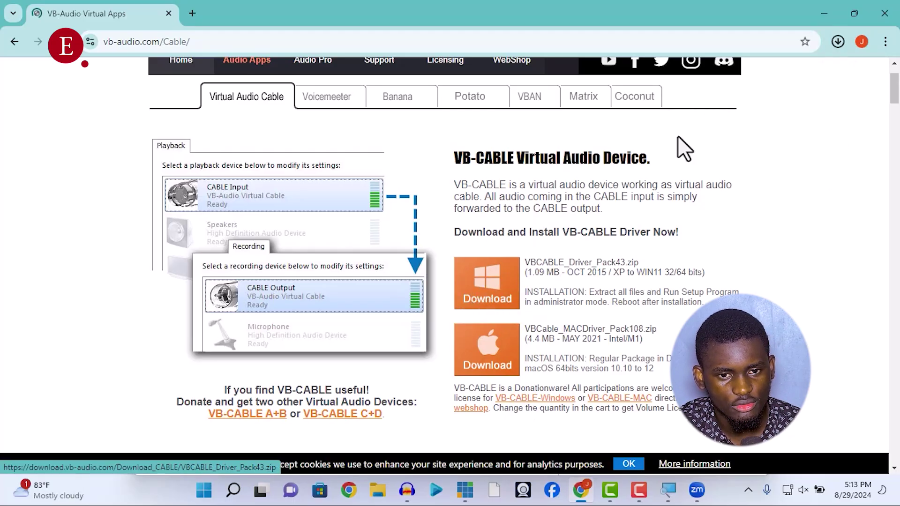
pyautogui.click(837, 41)
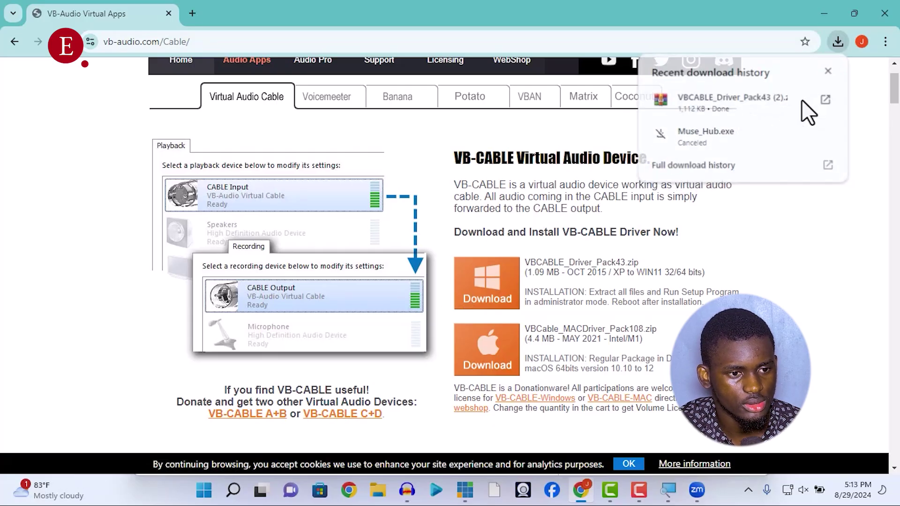
pyautogui.click(802, 98)
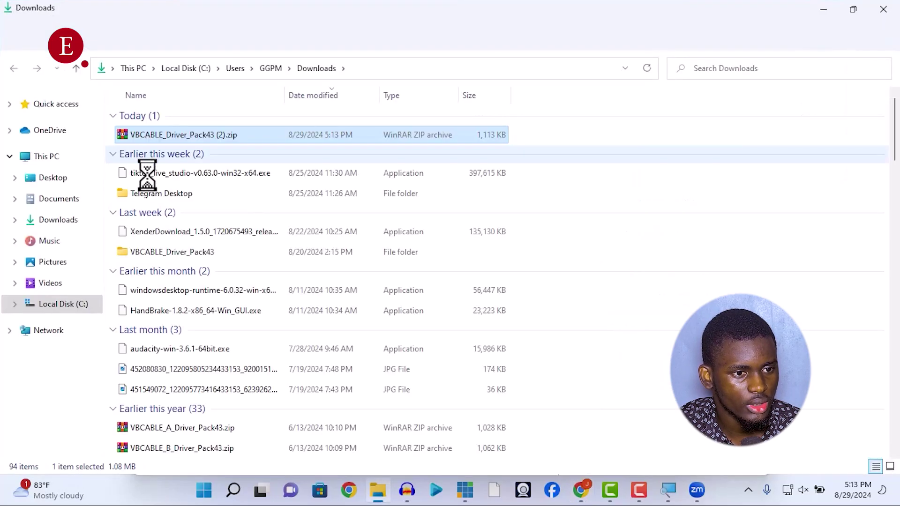
# - Extract VBCABLE_Driver_Pack43 (2).zip into its own folder
pyautogui.rightClick(157, 136)
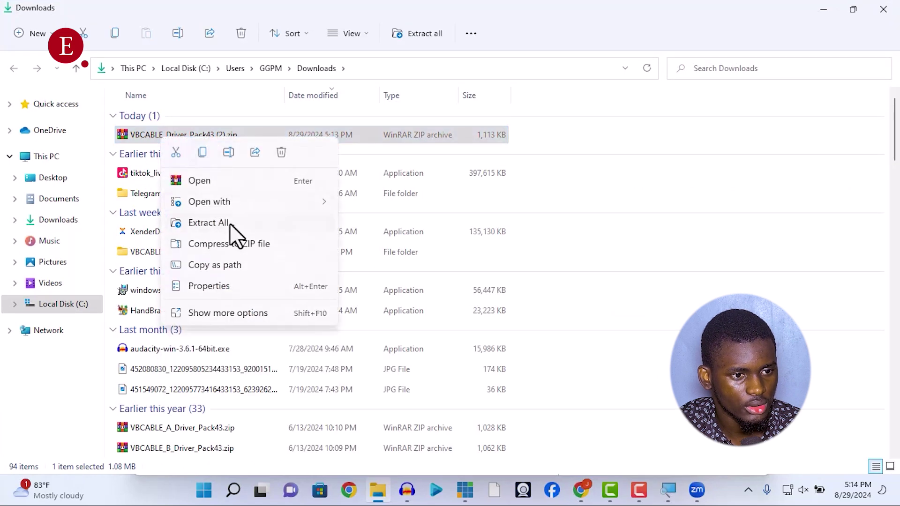
pyautogui.click(232, 312)
pyautogui.click(299, 69)
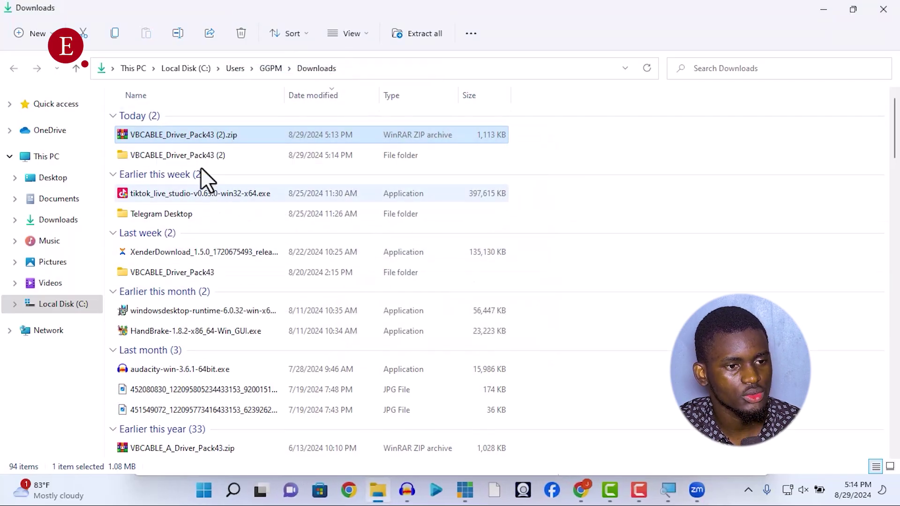
# - Run VBCABLE_Setup_x64.exe from the extracted folder as administrator
pyautogui.click(192, 158)
pyautogui.doubleClick(193, 158)
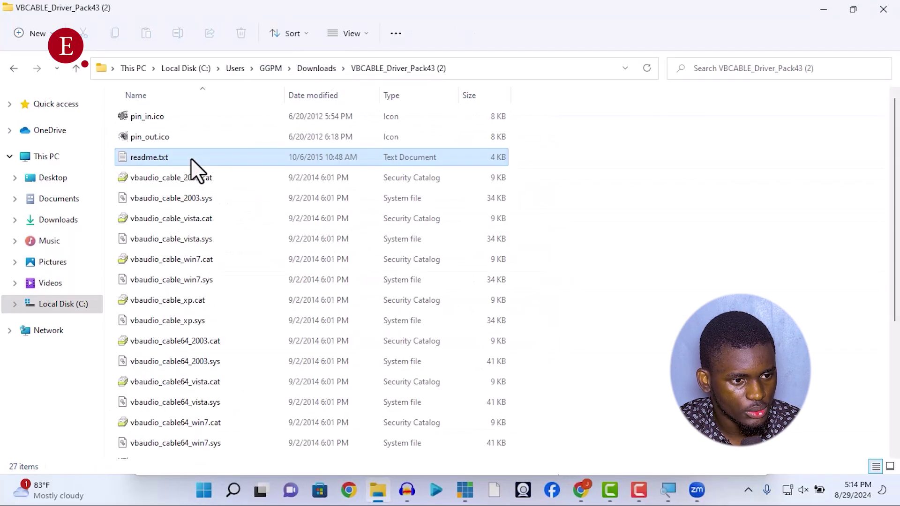
pyautogui.scroll(-3, 179, 218)
pyautogui.click(192, 306)
pyautogui.rightClick(198, 304)
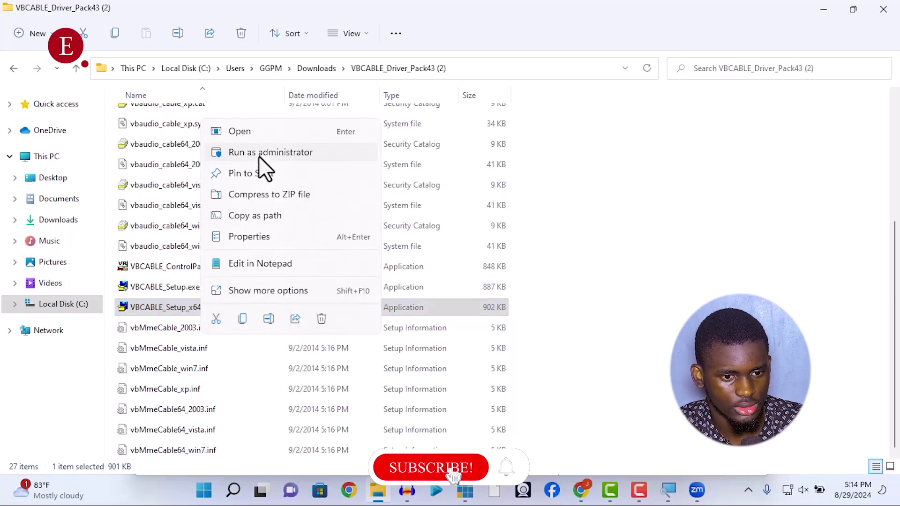
pyautogui.click(259, 155)
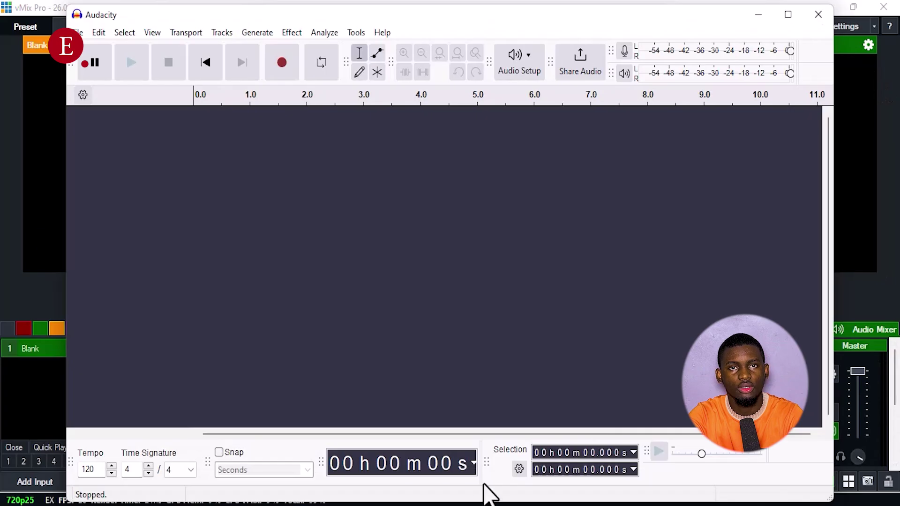
# - Tick Audible input monitoring under Edit > Preferences > Recording and save with OK
pyautogui.click(100, 40)
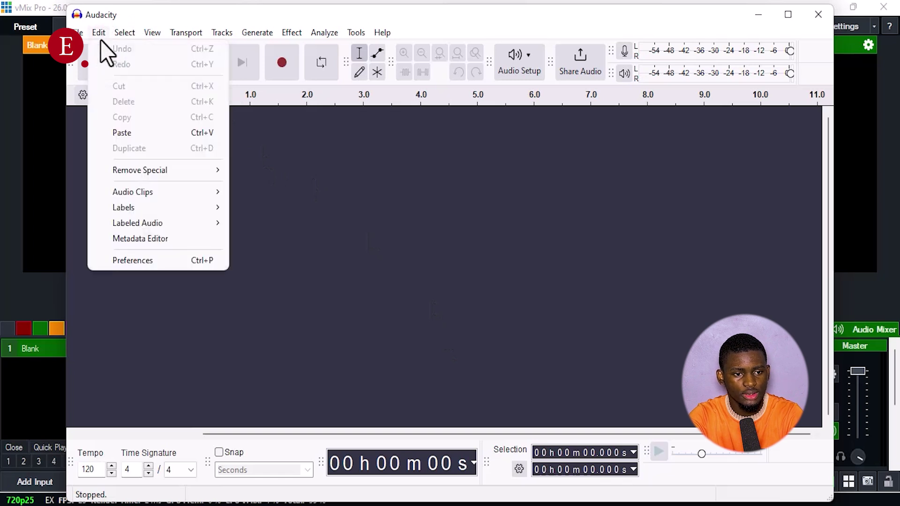
pyautogui.click(157, 262)
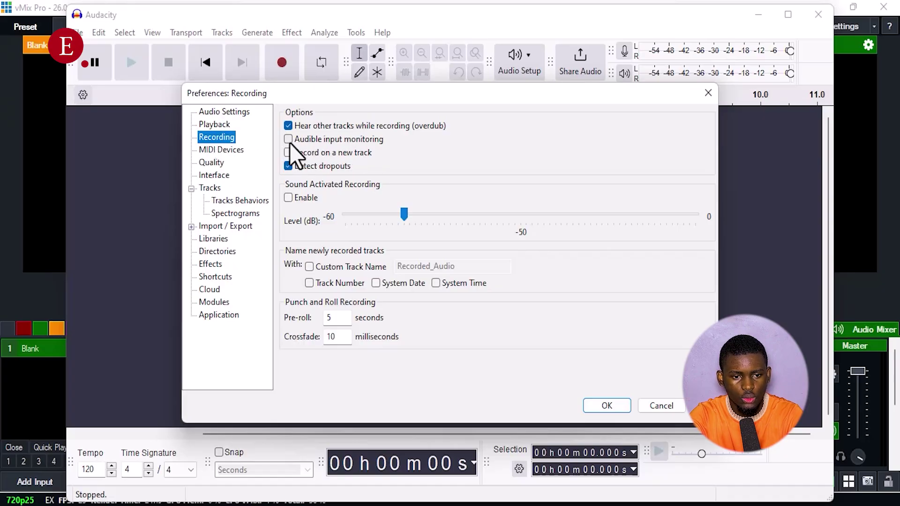
pyautogui.click(286, 142)
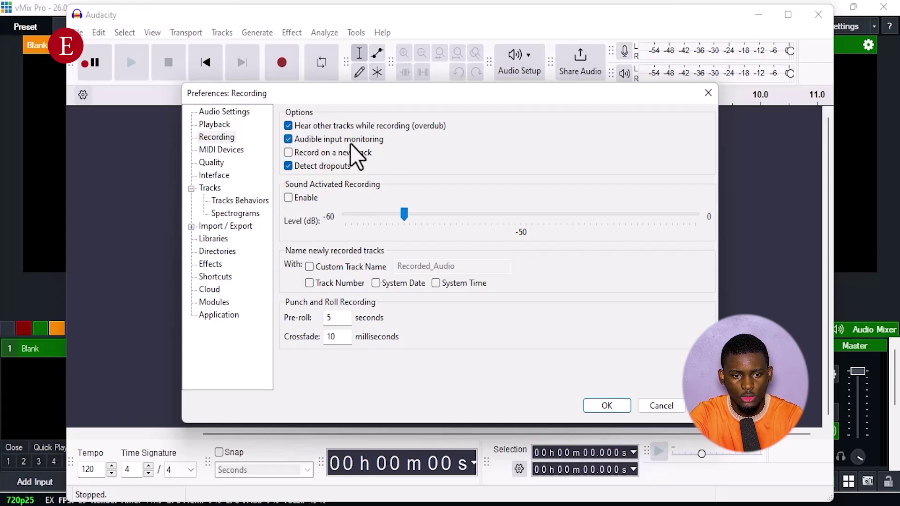
pyautogui.click(600, 407)
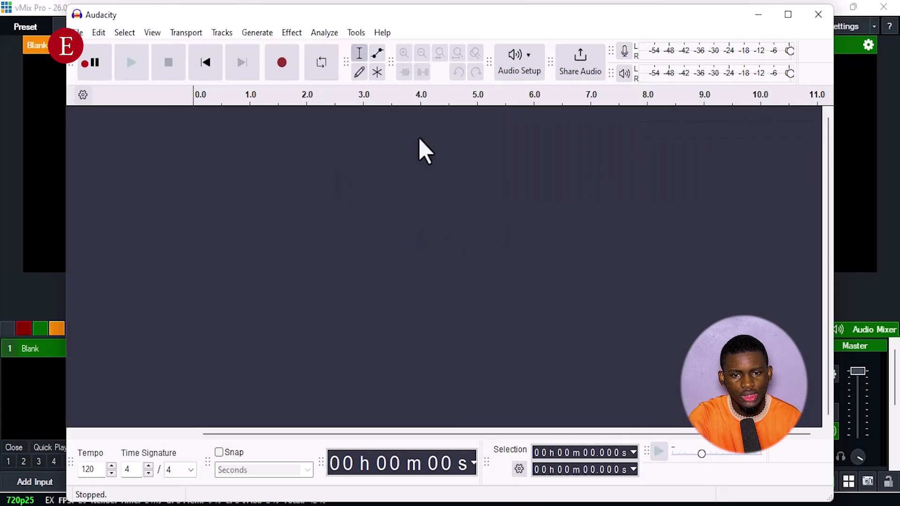
# - Set Audacity's playback device to CABLE Input (VB-Audio Virtual Cable)
pyautogui.click(529, 62)
pyautogui.moveTo(562, 117)
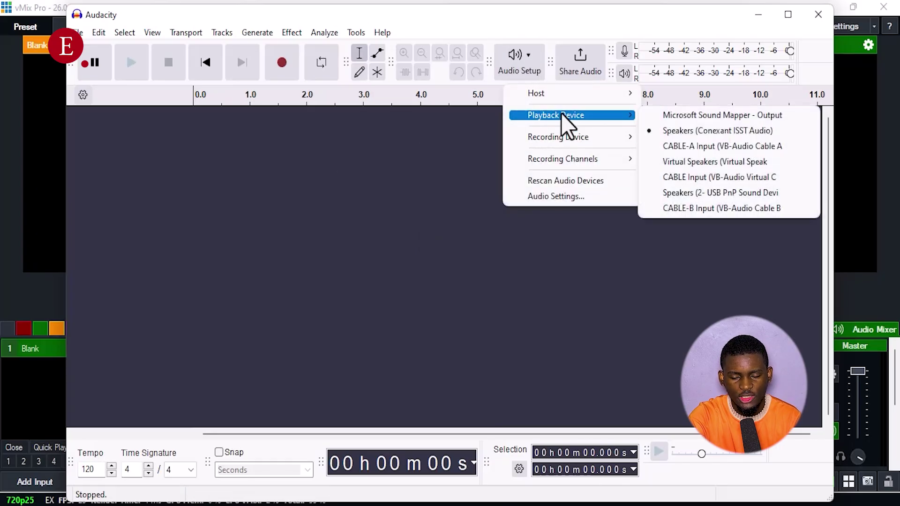
pyautogui.click(759, 180)
# - Keep Microphone (2- USB PnP Sound Device) as the recording device and start recording
pyautogui.click(527, 68)
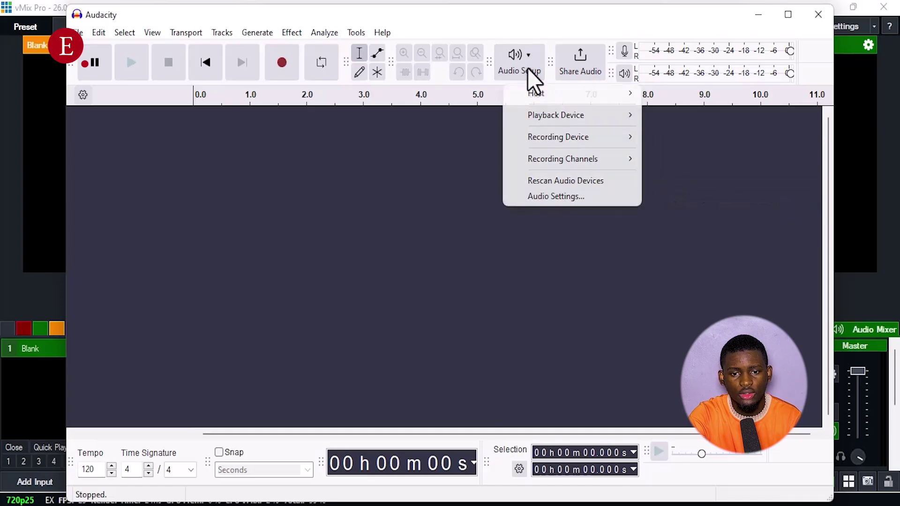
pyautogui.moveTo(568, 139)
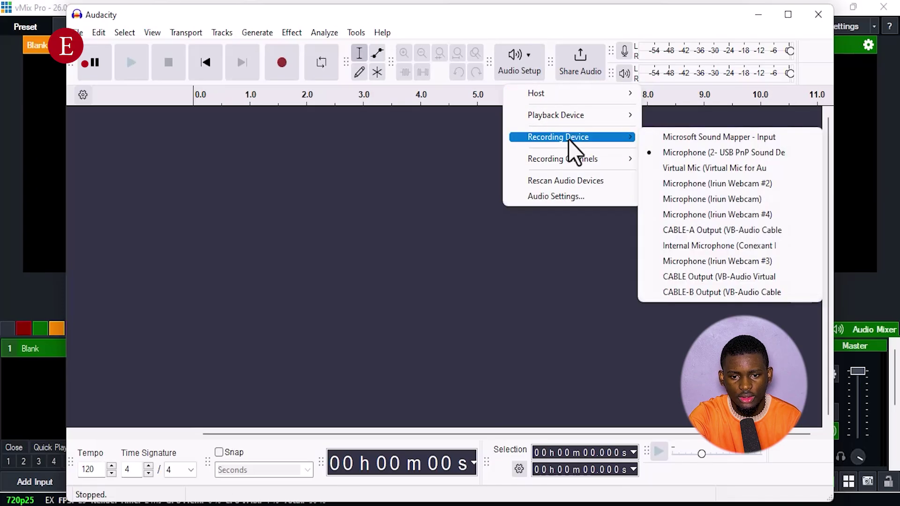
pyautogui.click(679, 156)
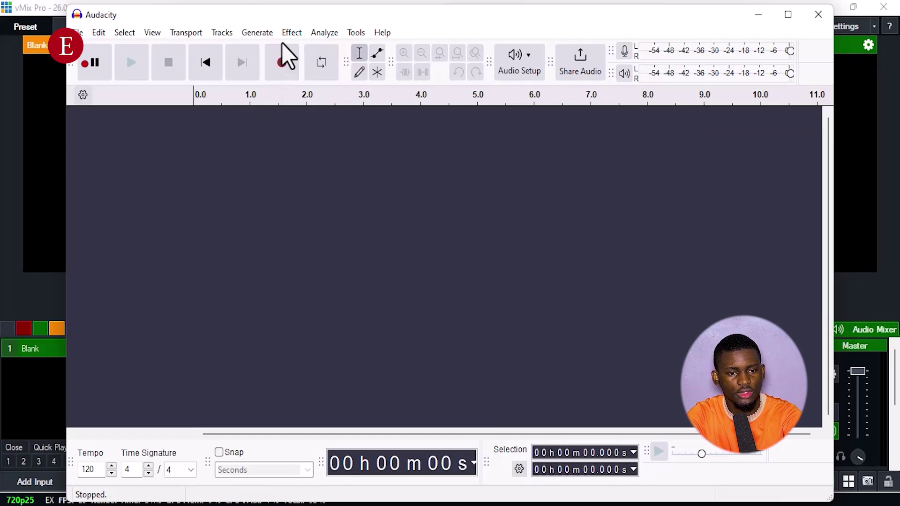
pyautogui.click(288, 61)
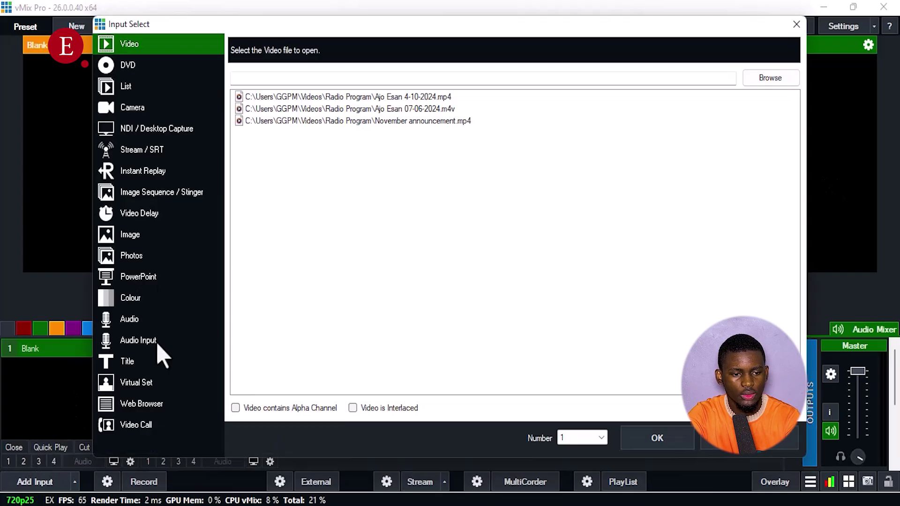
# - Add a vMix Audio Input using CABLE Output (VB-Audio Virtual Cable) as its device
pyautogui.click(138, 341)
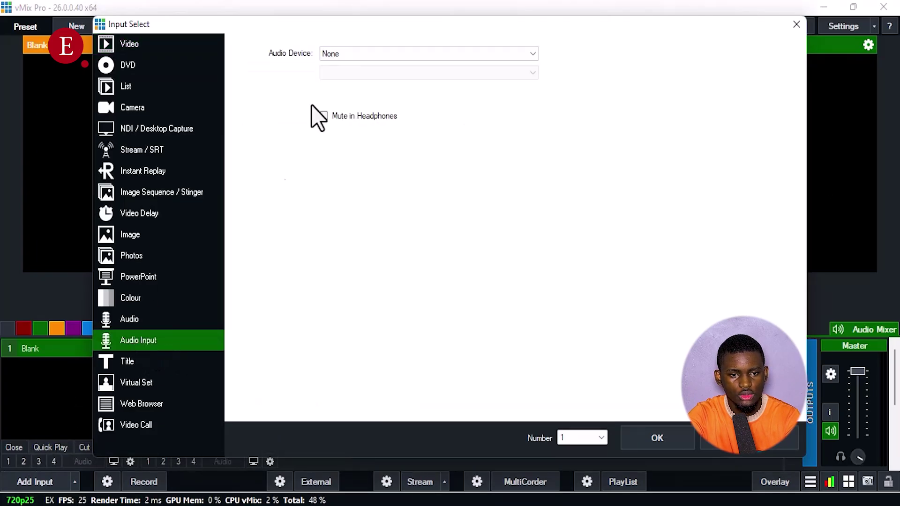
pyautogui.click(373, 59)
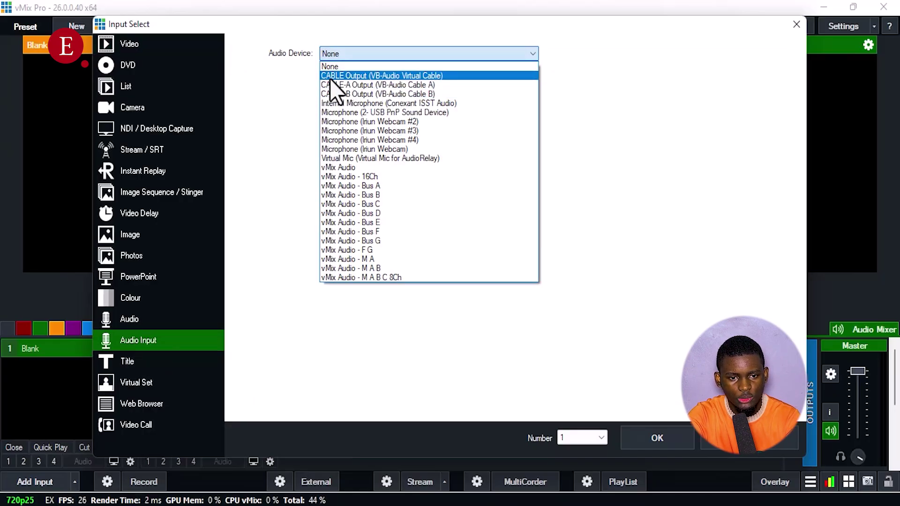
pyautogui.click(366, 76)
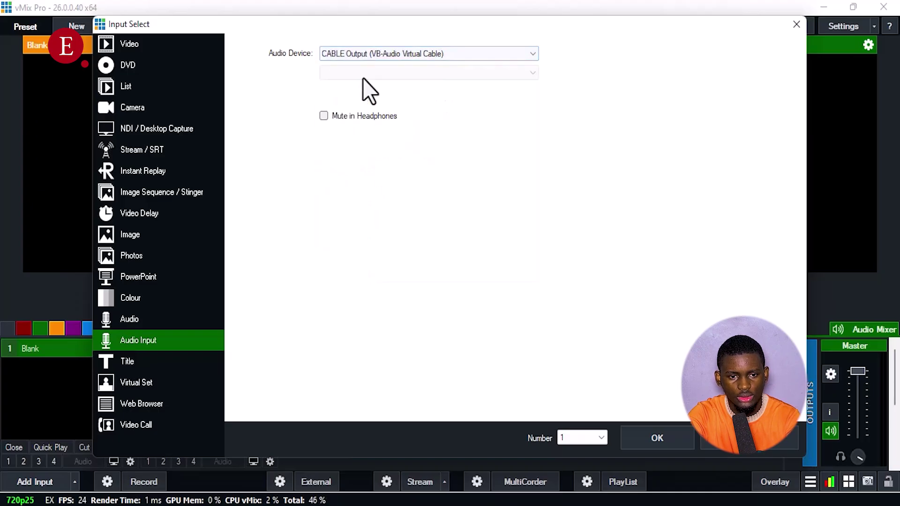
pyautogui.click(649, 436)
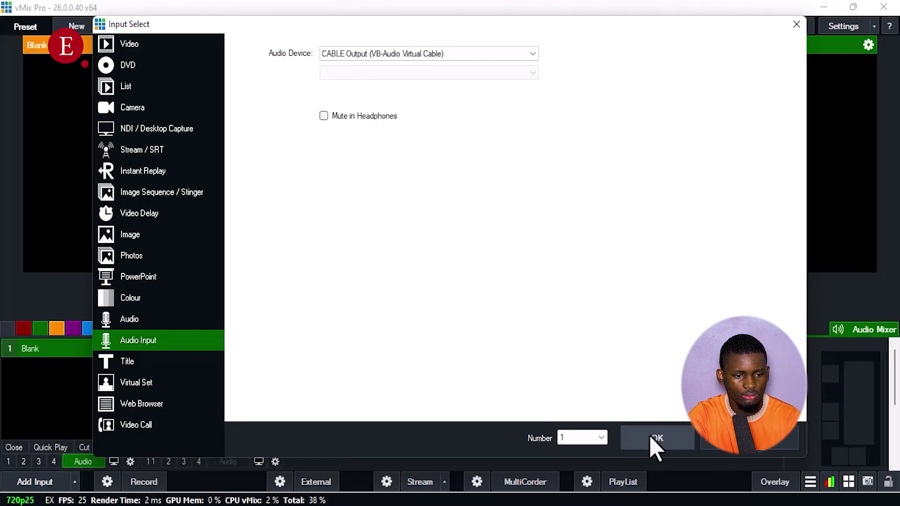
# - Mute the computer's speakers from Windows quick settings
pyautogui.click(803, 479)
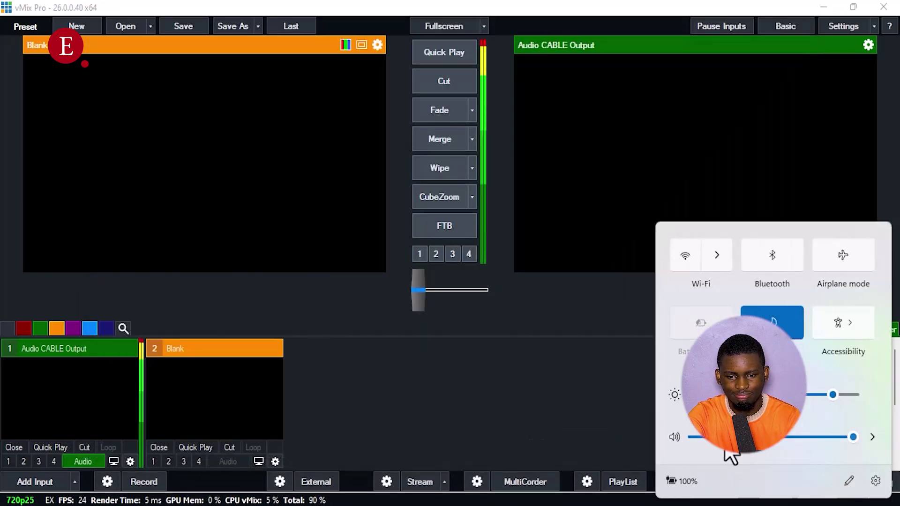
pyautogui.click(675, 437)
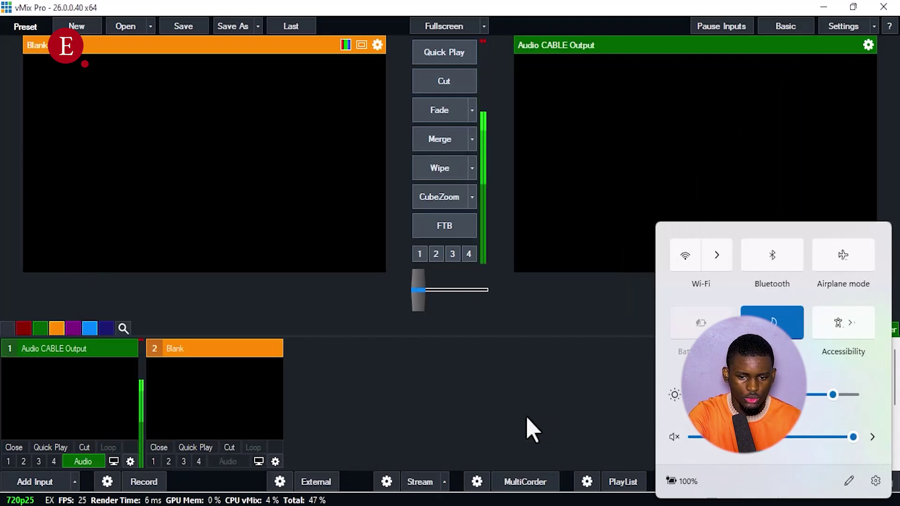
pyautogui.click(530, 429)
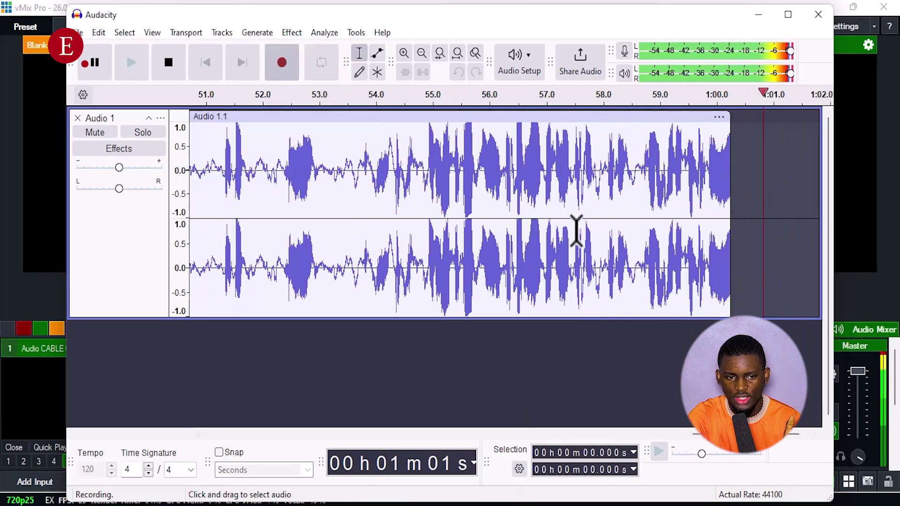
# - Stop the first Audacity recording and place the cursor near 1:21 on the track
pyautogui.click(887, 274)
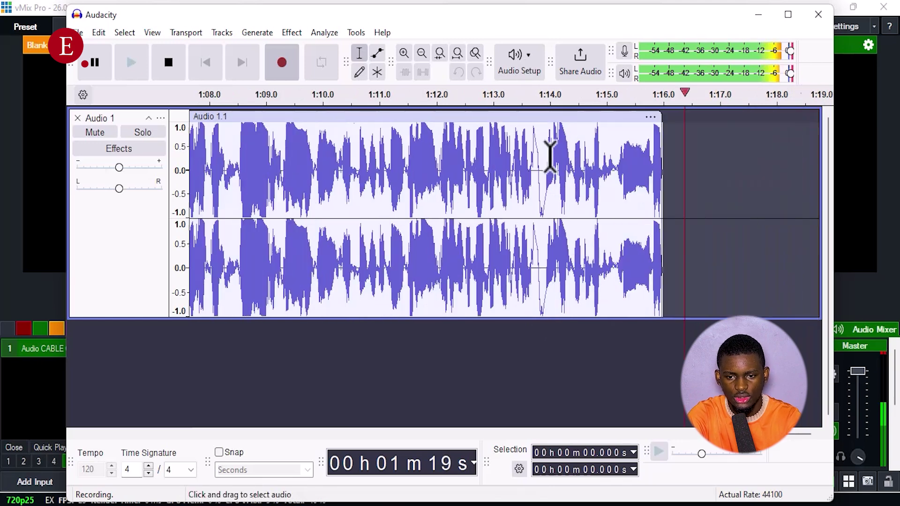
pyautogui.press('space')
pyautogui.rightClick(556, 168)
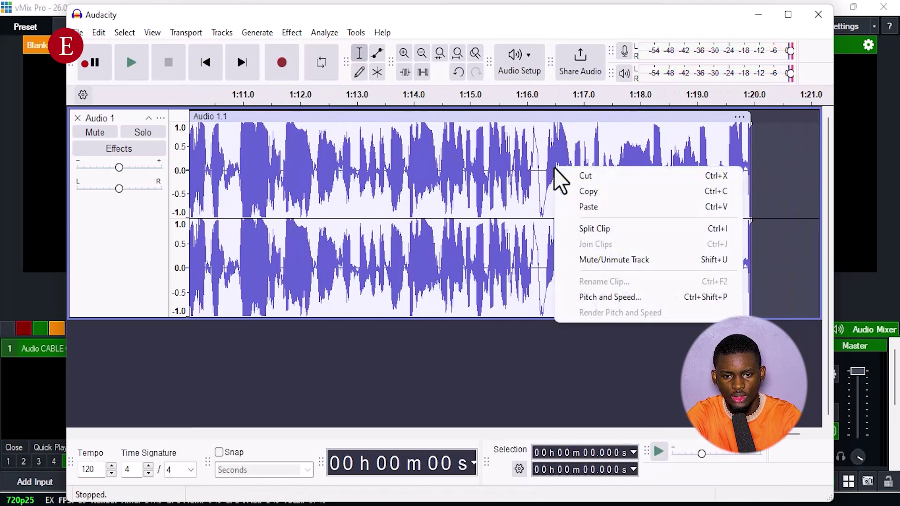
pyautogui.click(794, 195)
pyautogui.click(870, 191)
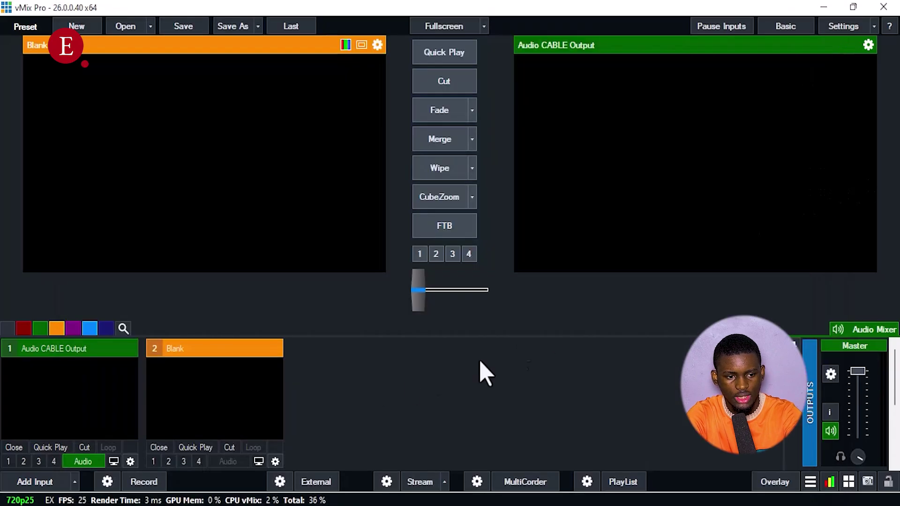
pyautogui.hotkey('alt', 'Tab')
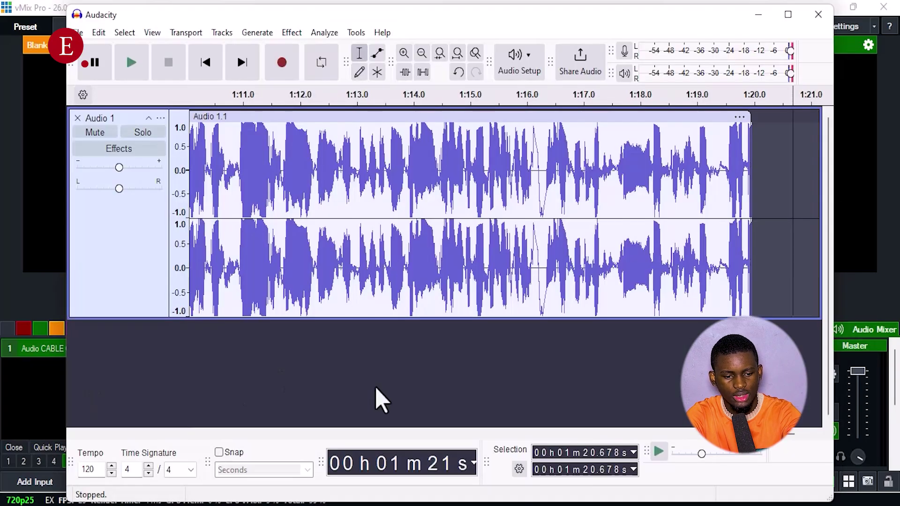
# - Record clips Audio 1.2 and Audio 1.3, then watch vMix's Audio CABLE Output levels
pyautogui.press('r')
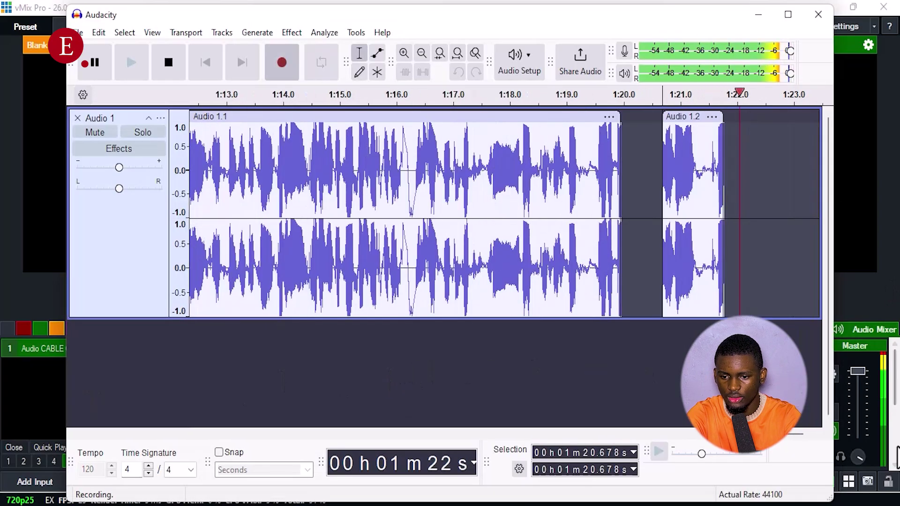
pyautogui.press('space')
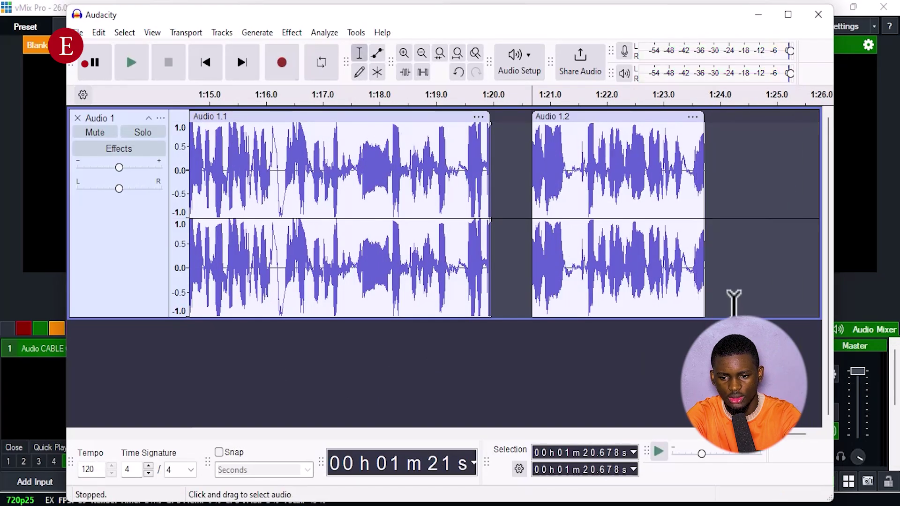
pyautogui.press('r')
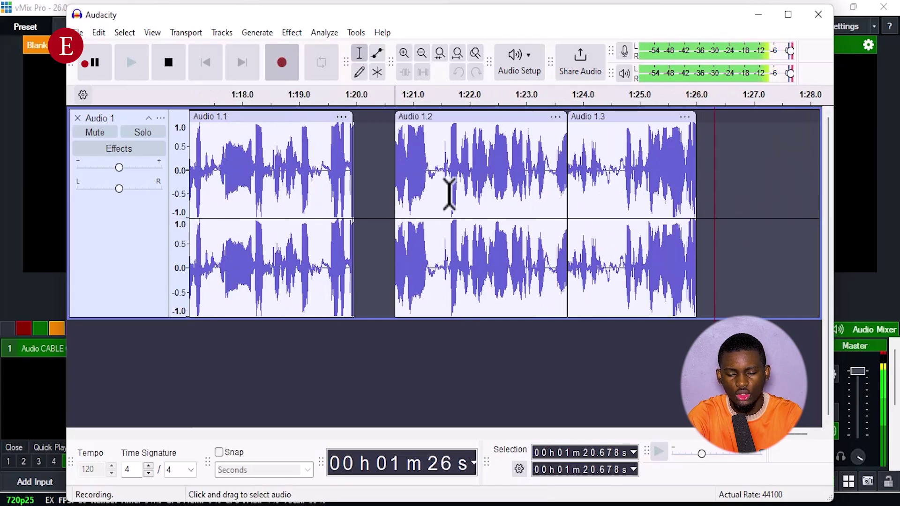
pyautogui.click(865, 218)
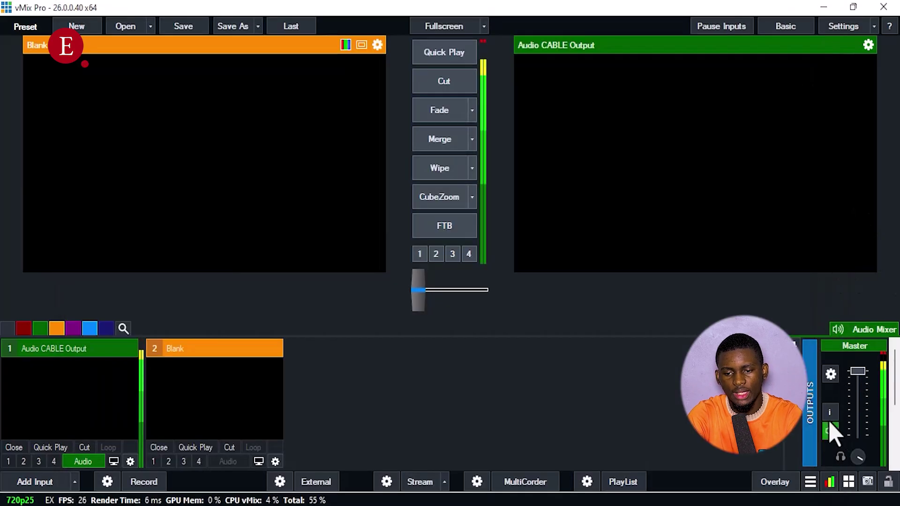